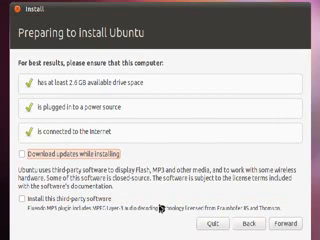
Step: Continue past the preparation checklist to the Allocate drive space step
{"action": "left_click", "coordinate": [290, 223]}
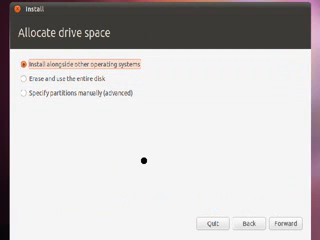
Step: Accept installing alongside Windows XP, showing the 5.6 GB / 5.1 GB disk split
{"action": "left_click", "coordinate": [290, 224]}
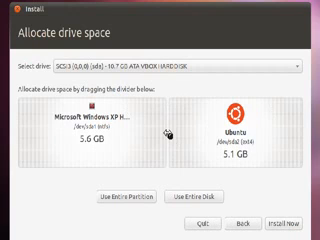
Step: Drag the partition divider to give Windows XP 5.5 GB and Ubuntu 5.3 GB
{"action": "mouse_move", "coordinate": [168, 134]}
{"action": "left_mouse_down"}
{"action": "mouse_move", "coordinate": [157, 133]}
{"action": "mouse_move", "coordinate": [169, 134]}
{"action": "mouse_move", "coordinate": [163, 135]}
{"action": "left_mouse_up"}
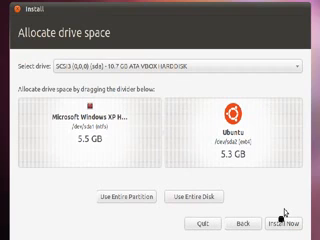